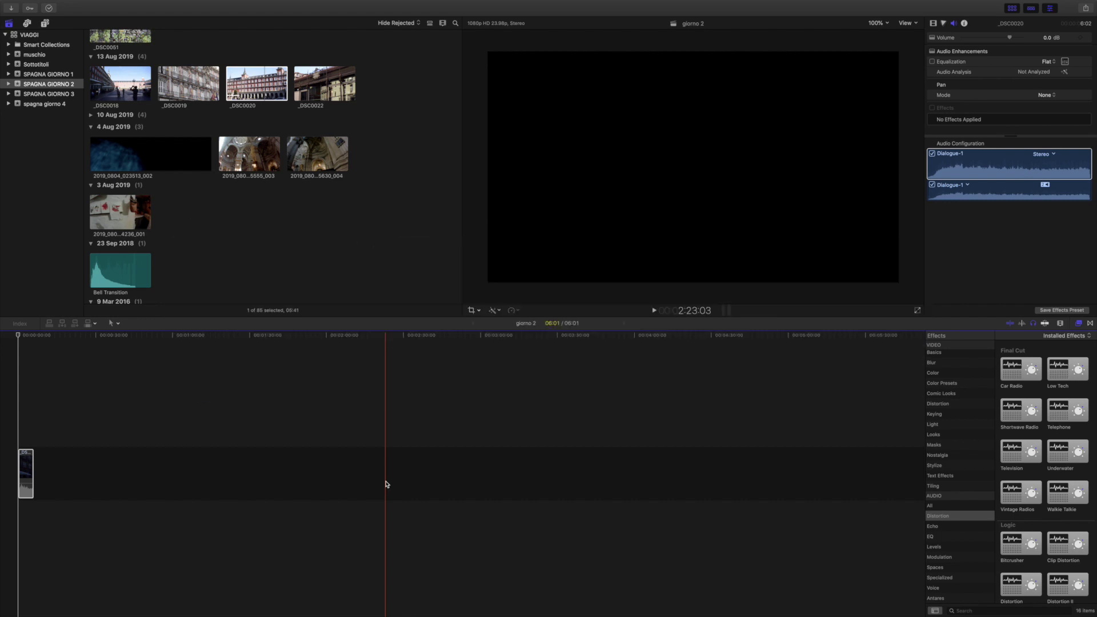
Select the red-brick city square clip at the start of the 'giorno 2' timeline.
key(super+a)
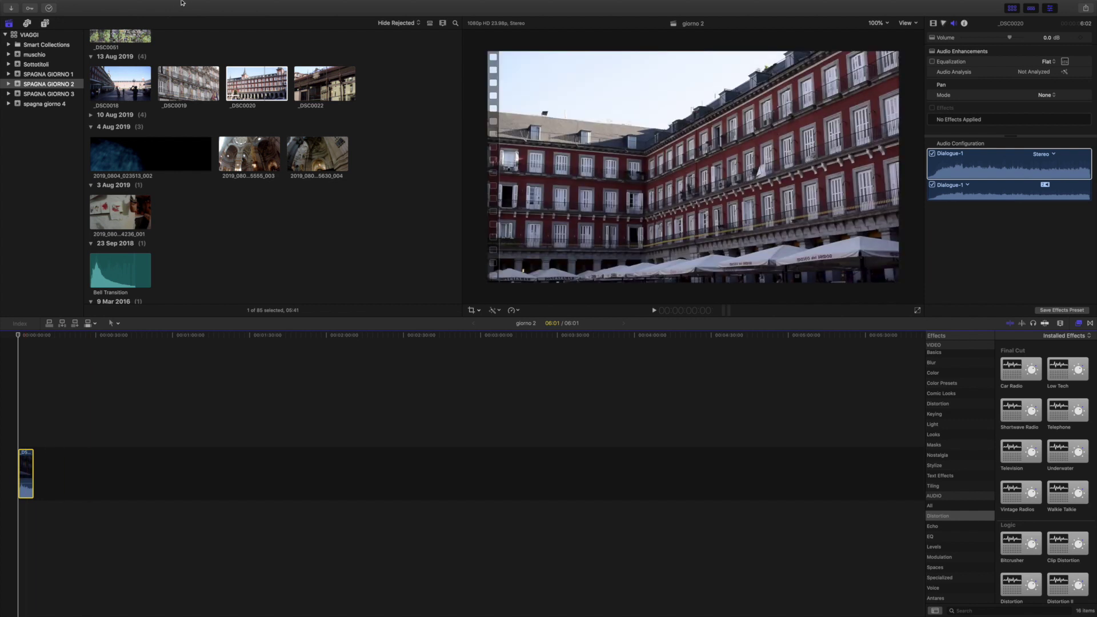
Open the Record Voiceover panel, keeping Scarlett 2i2 USB as the input device.
mouse_move(224, 7)
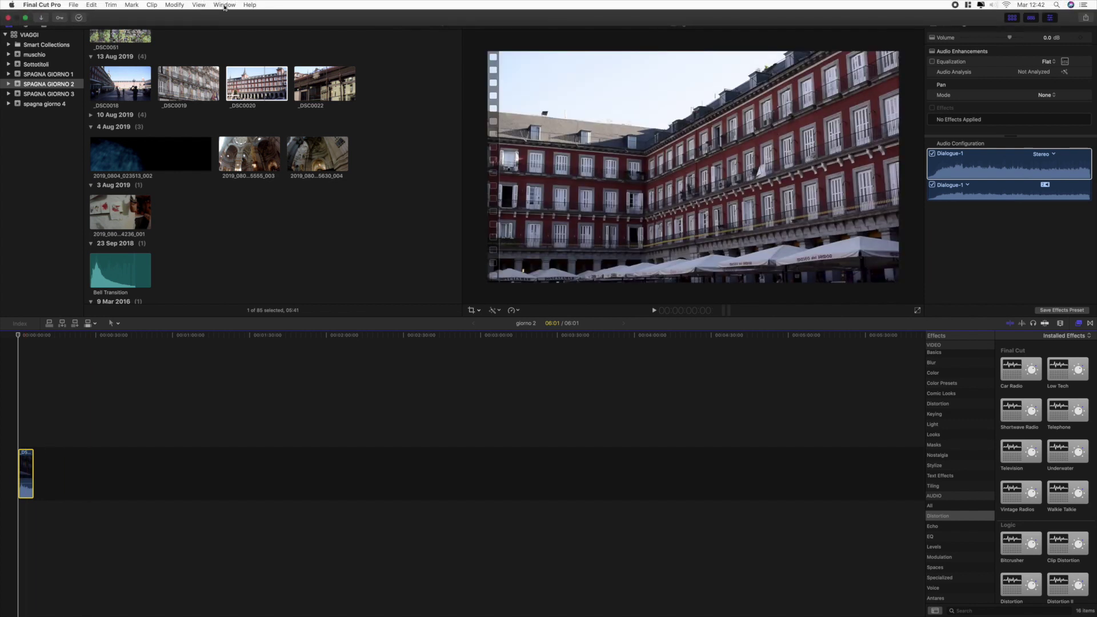
click(224, 5)
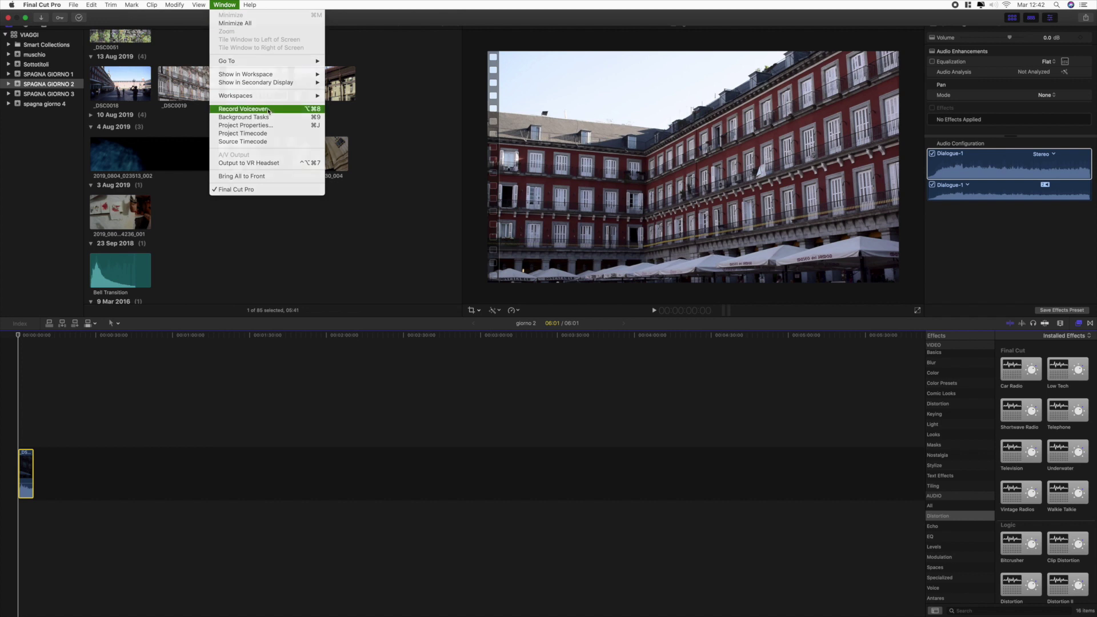
click(269, 109)
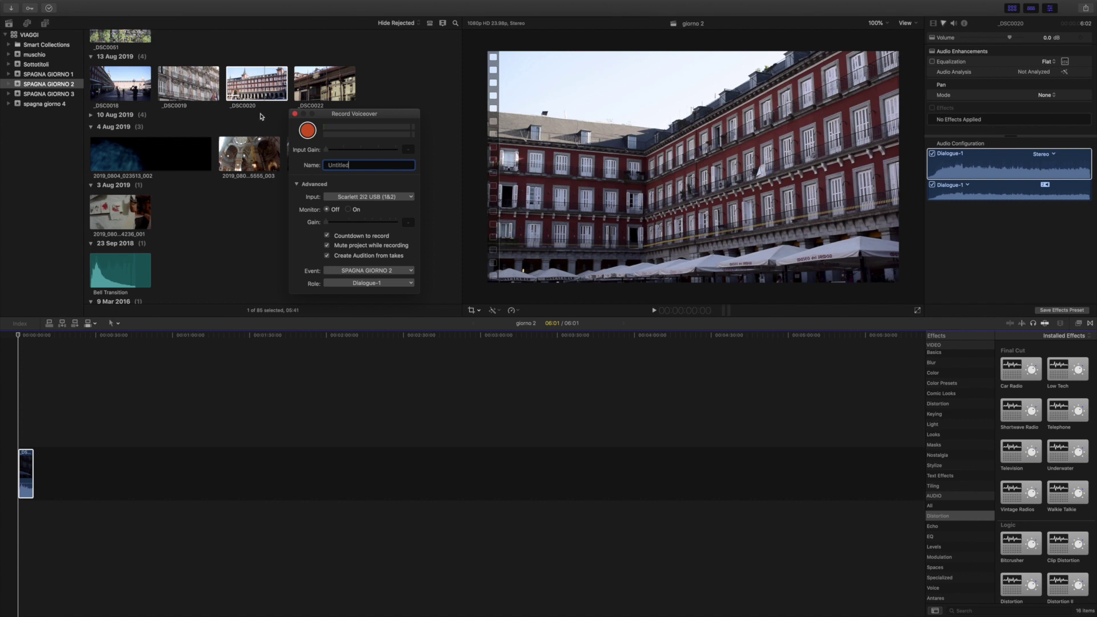
click(360, 197)
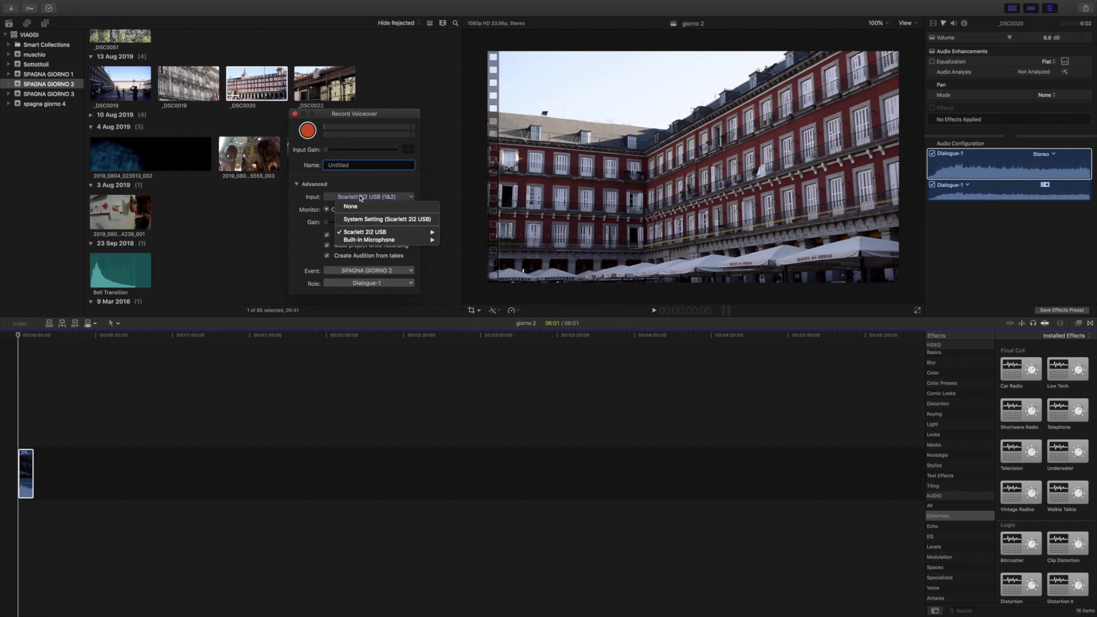
mouse_move(379, 234)
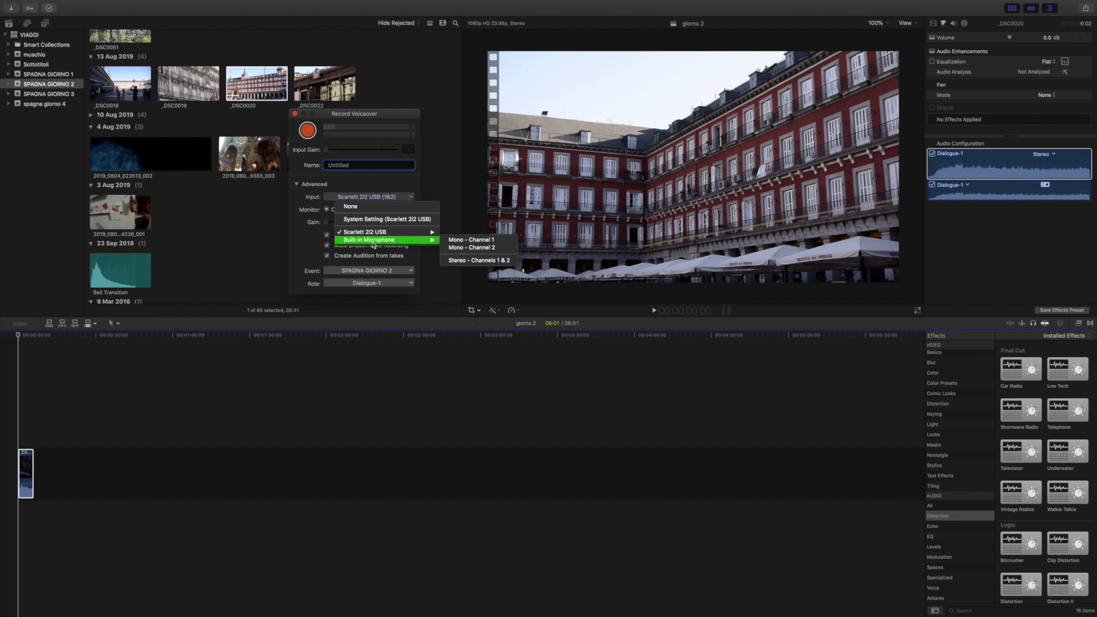
key(Escape)
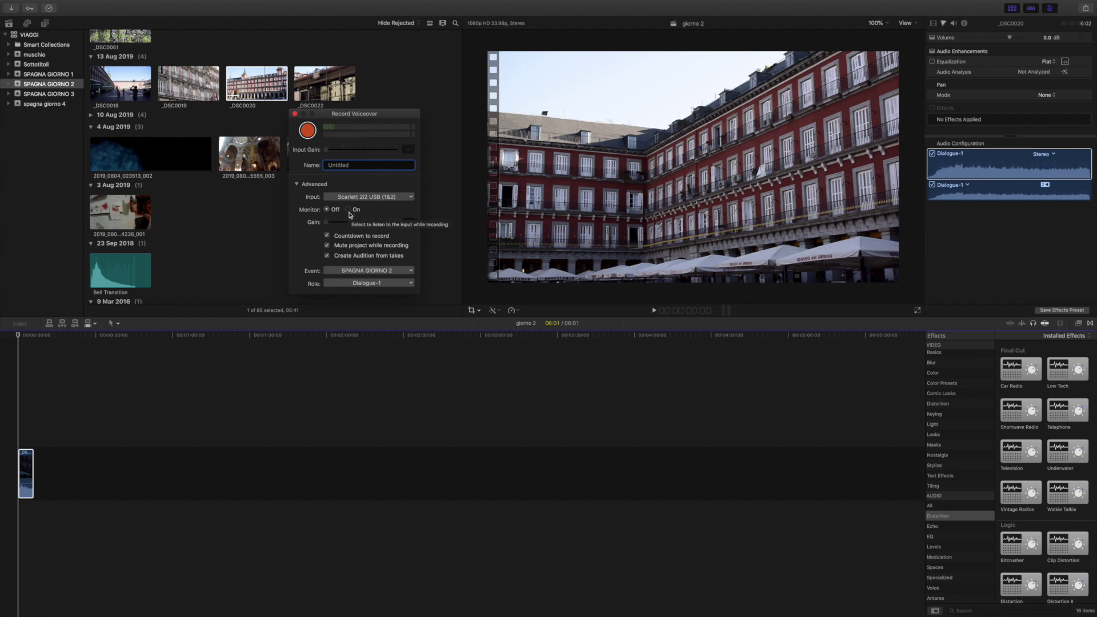
Set voiceover monitoring to Off and start recording.
click(348, 210)
drag(335, 223, 393, 220)
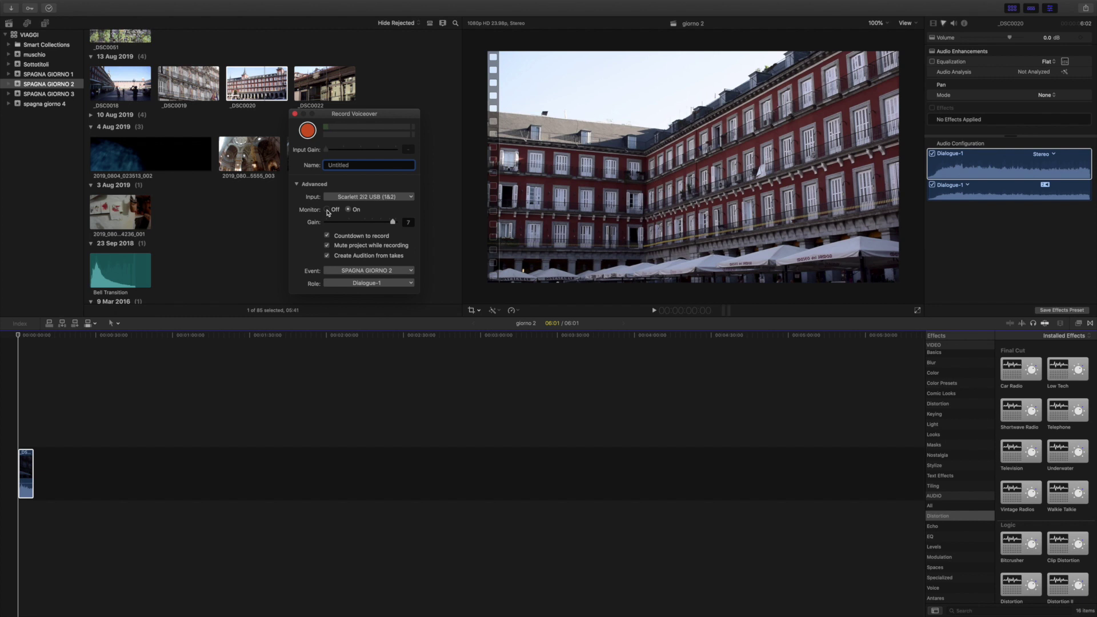
click(328, 209)
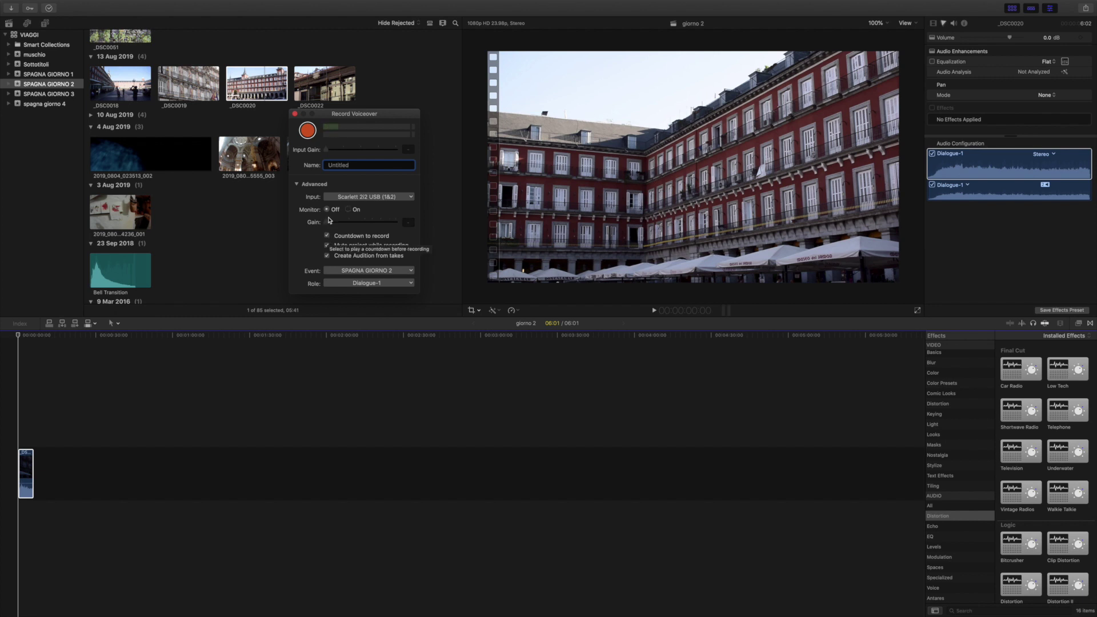
click(308, 132)
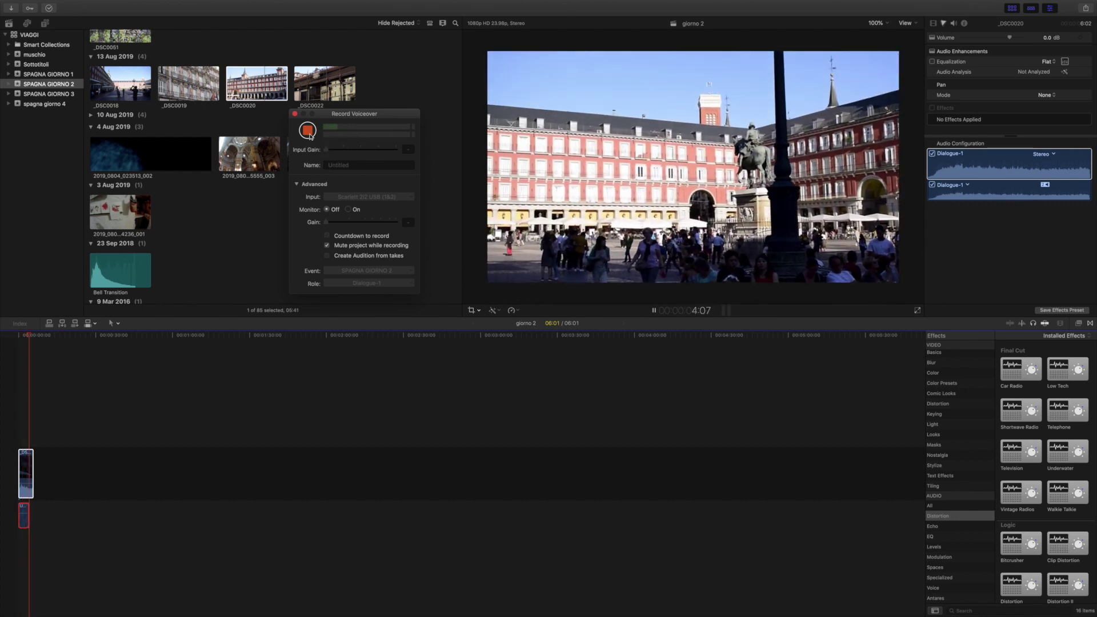
Stop the voiceover recording, return the playhead to the start, and close the recording panel.
key(space)
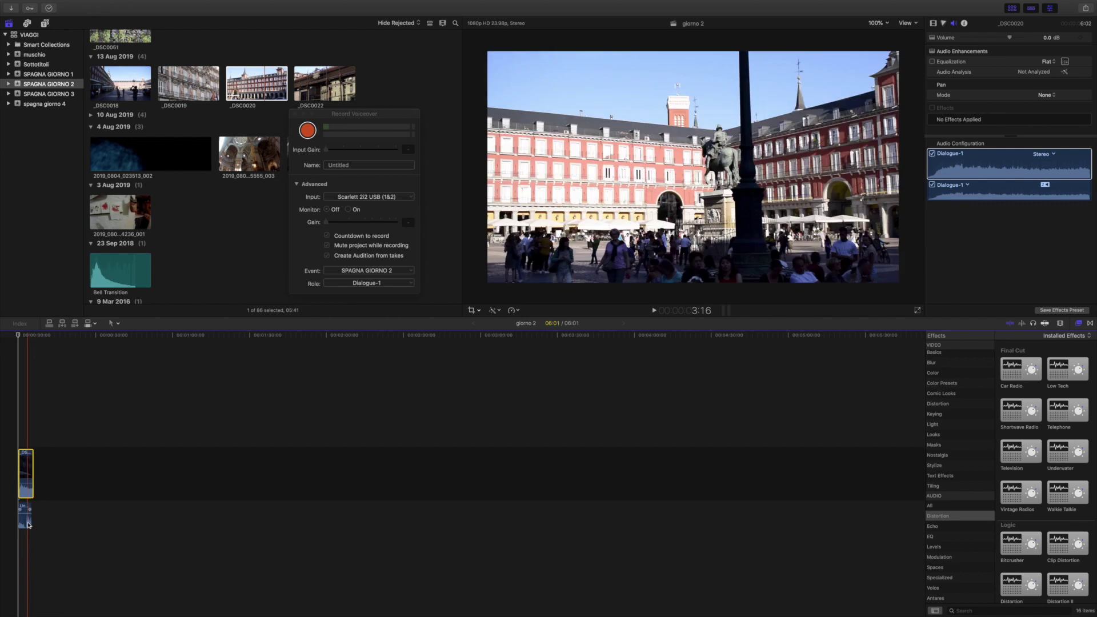
key(Home)
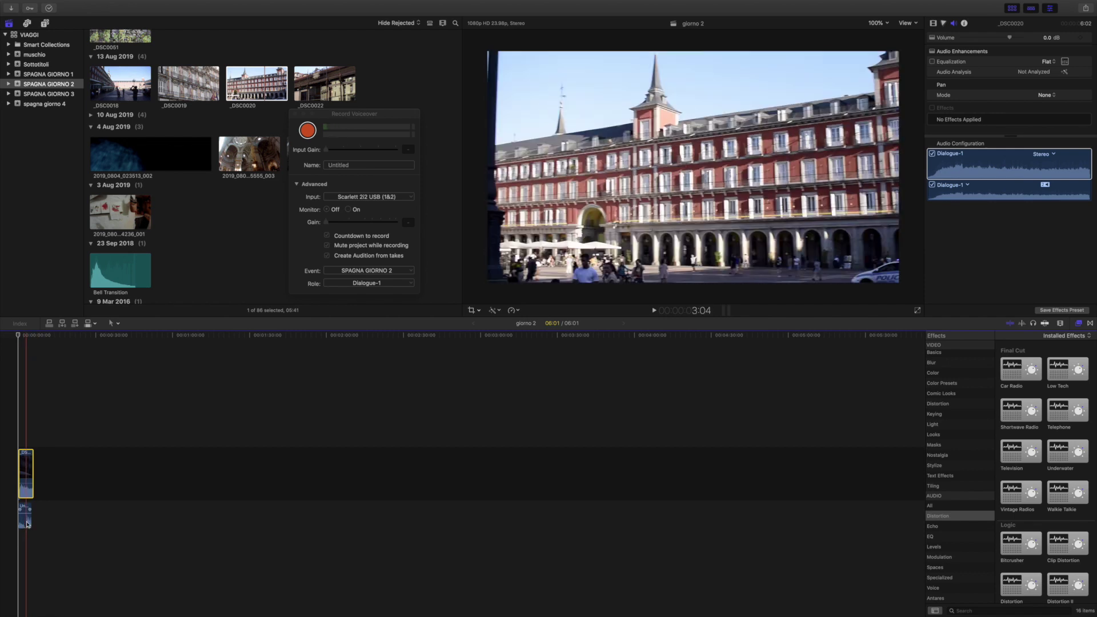
click(393, 266)
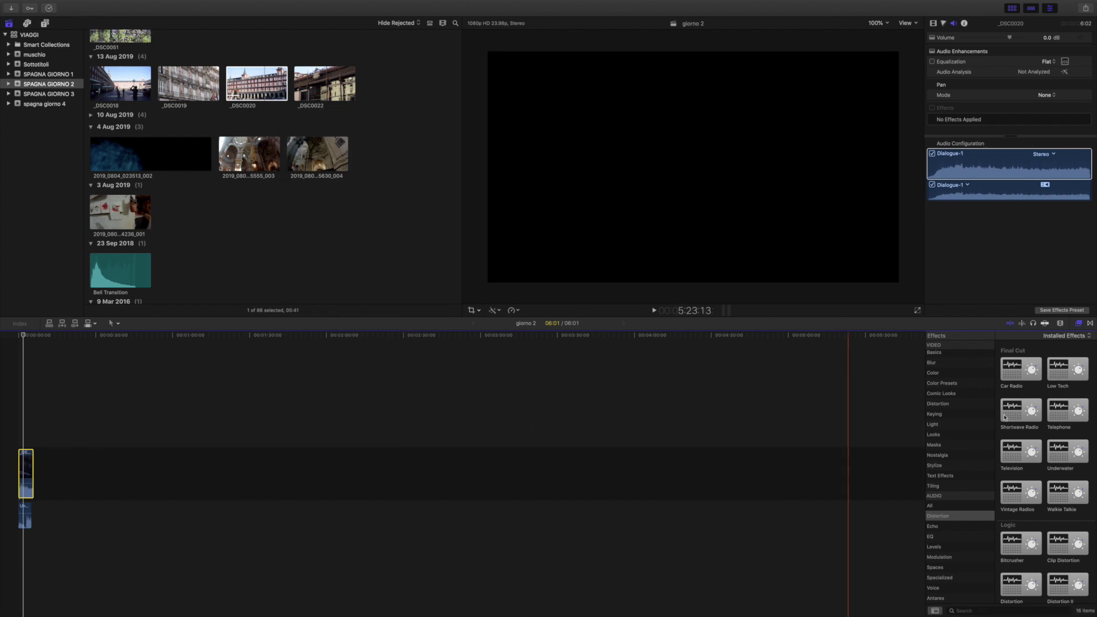
scroll(953, 371, up, 3)
Show all effects in the browser, then narrow it to the Audio > EQ category.
click(950, 347)
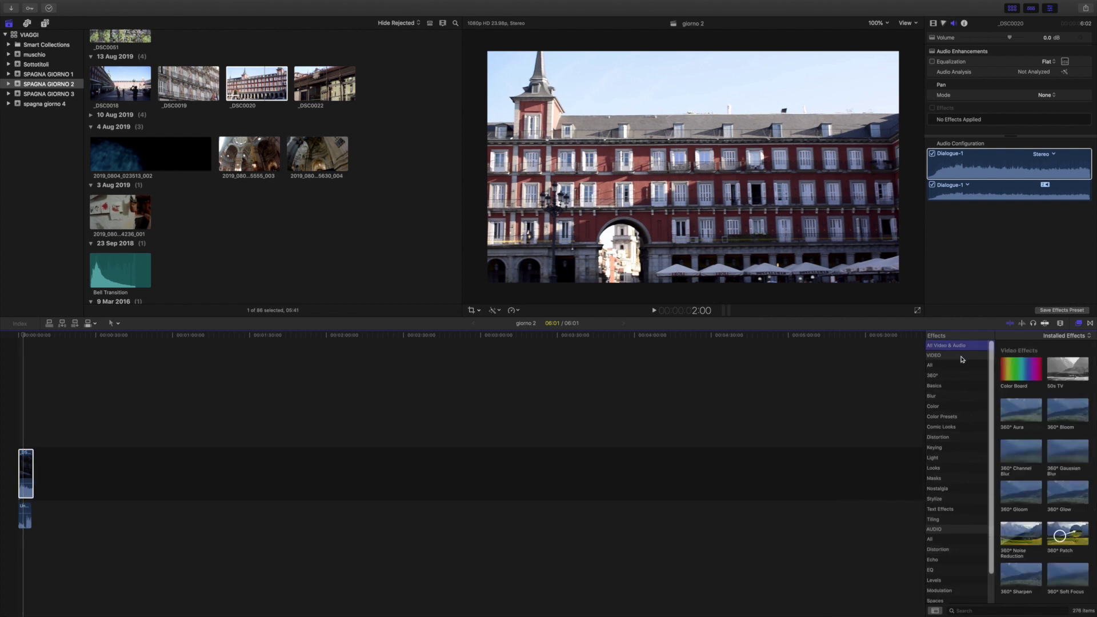
scroll(971, 412, down, 1)
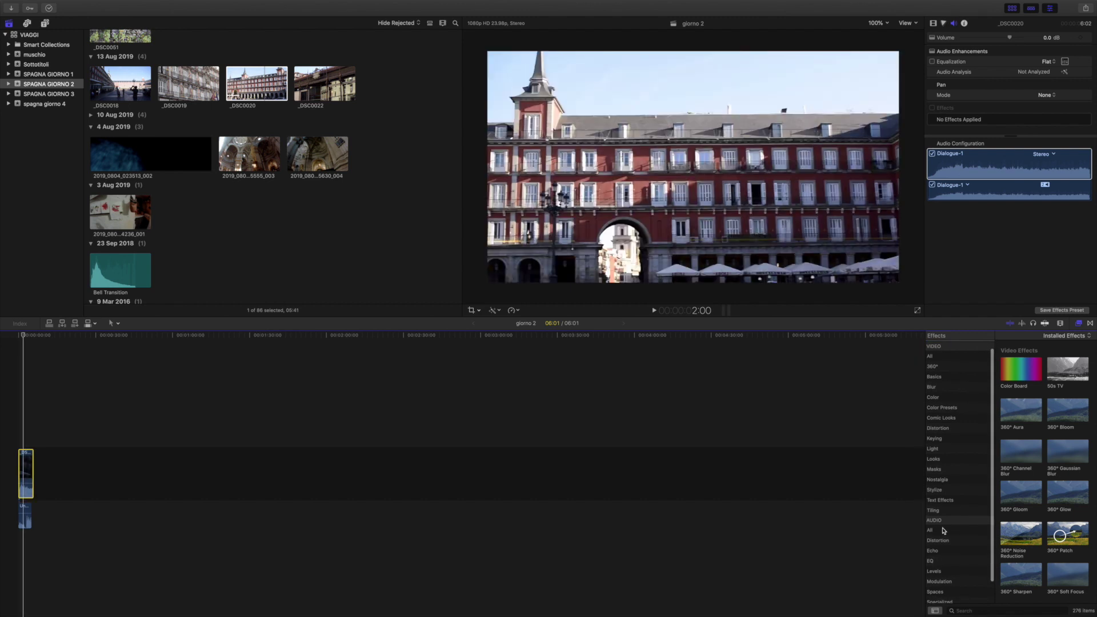
click(937, 531)
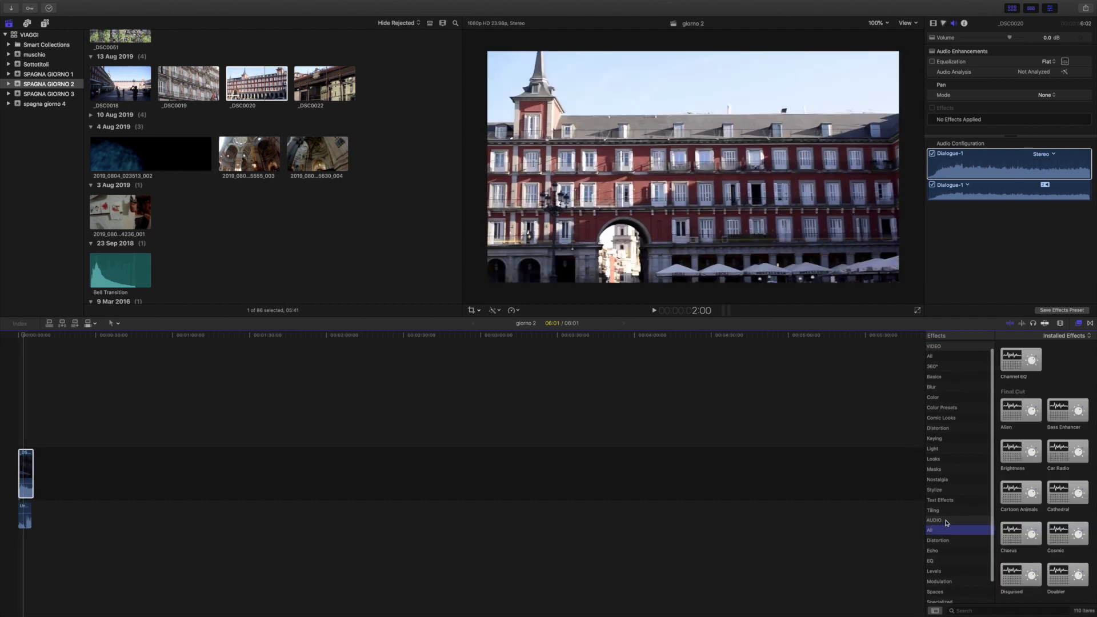
scroll(1035, 456, down, 10)
scroll(1035, 456, down, 3)
scroll(966, 540, down, 1)
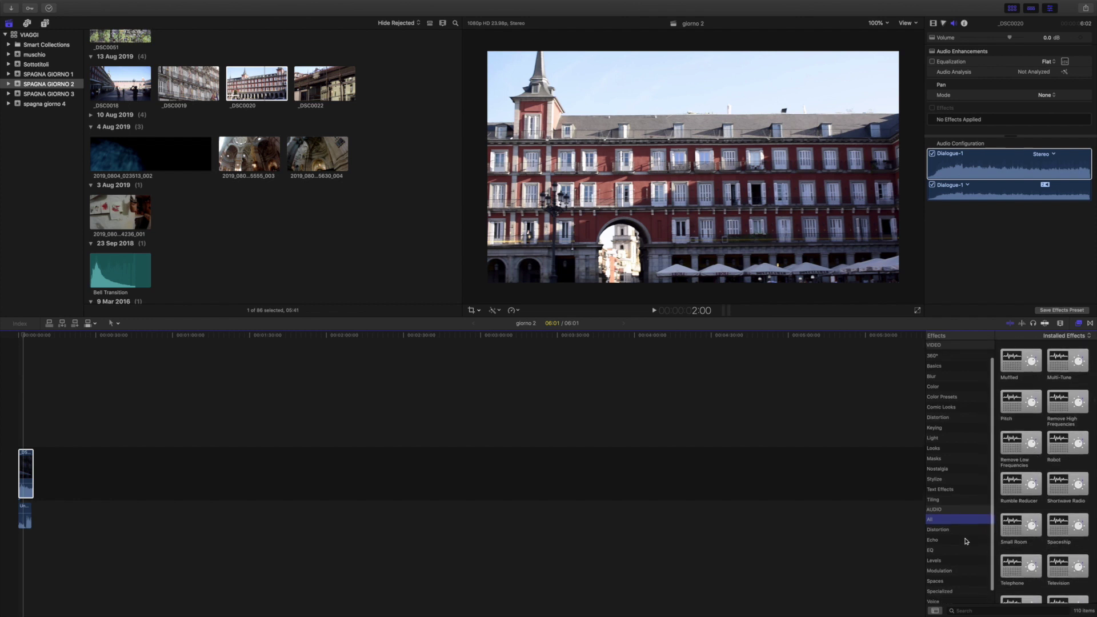
scroll(966, 541, down, 1)
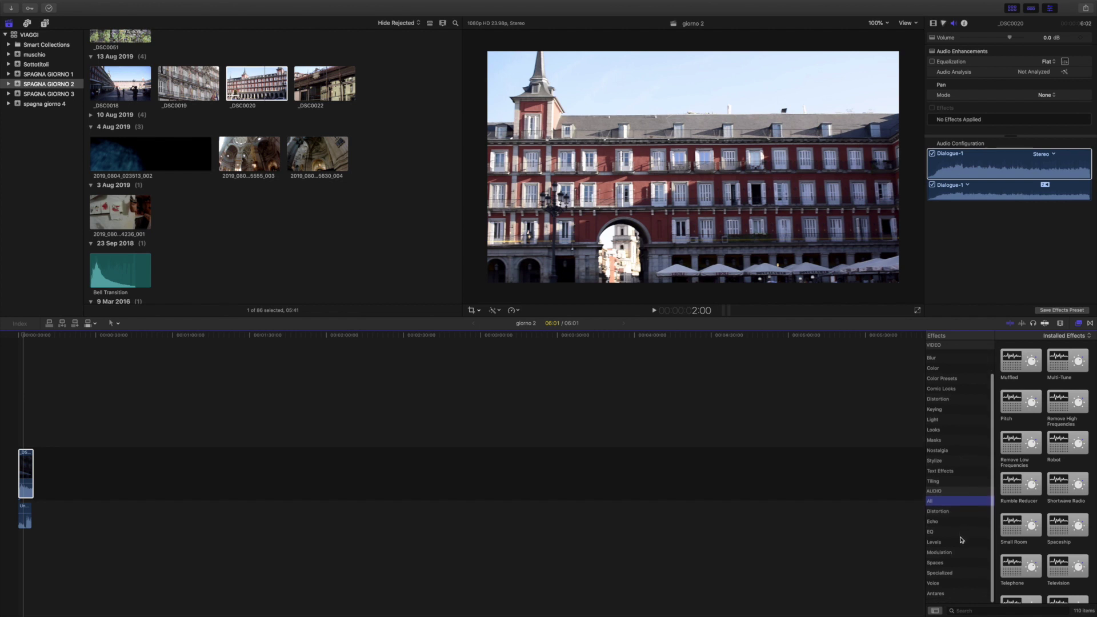
click(946, 538)
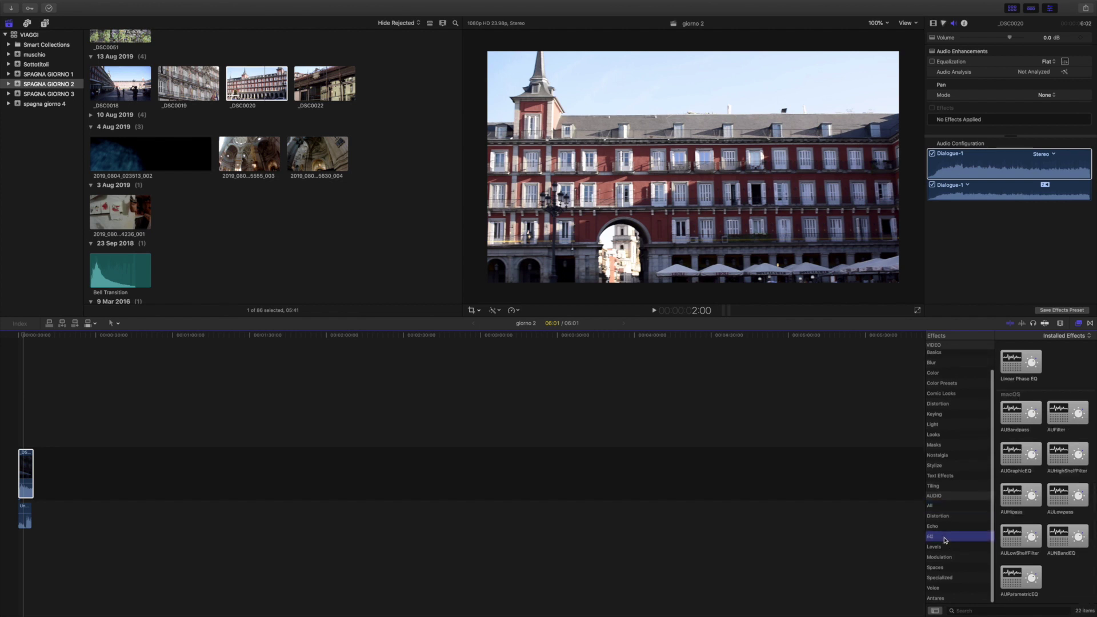
Browse the Distortion, Echo, Voice, Specialized, Spaces and Modulation categories, then return to EQ and pick Channel EQ.
click(947, 517)
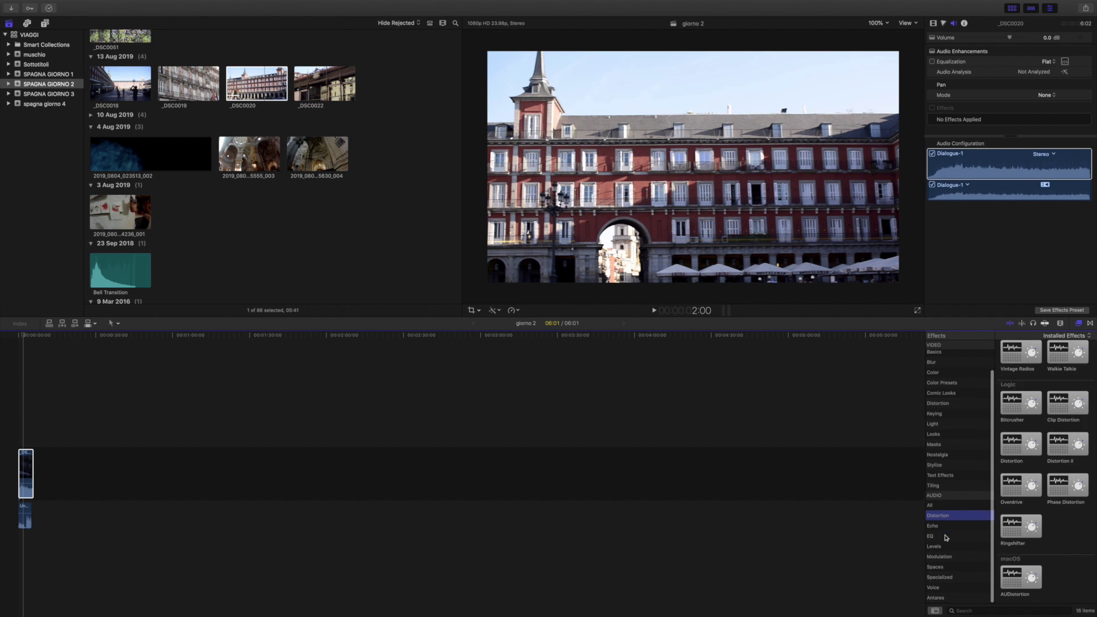
click(944, 526)
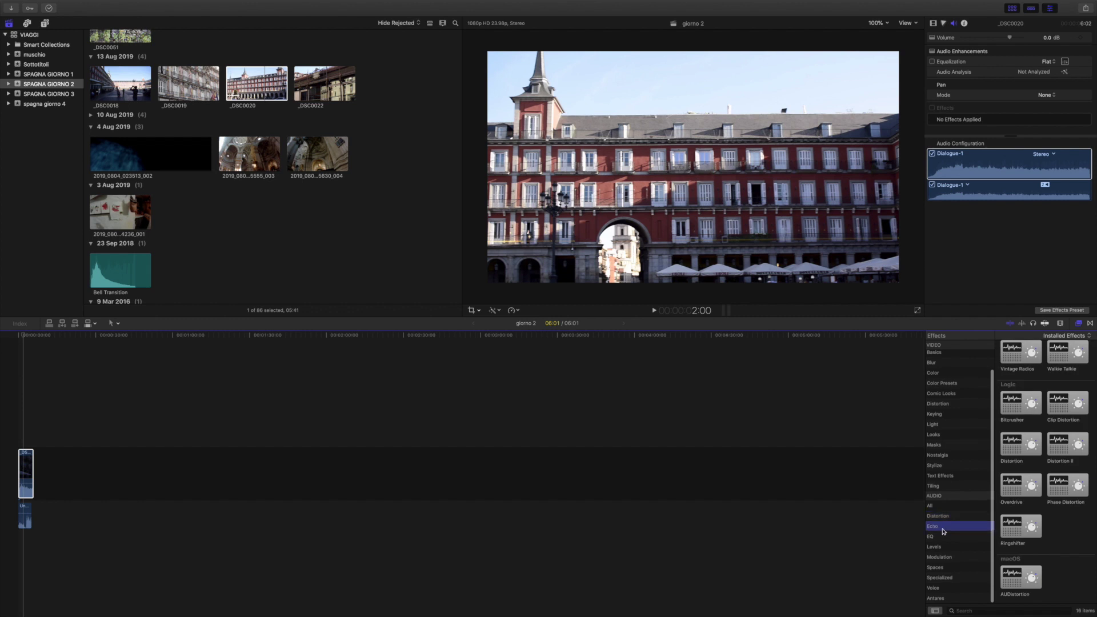
click(946, 588)
key(super+2)
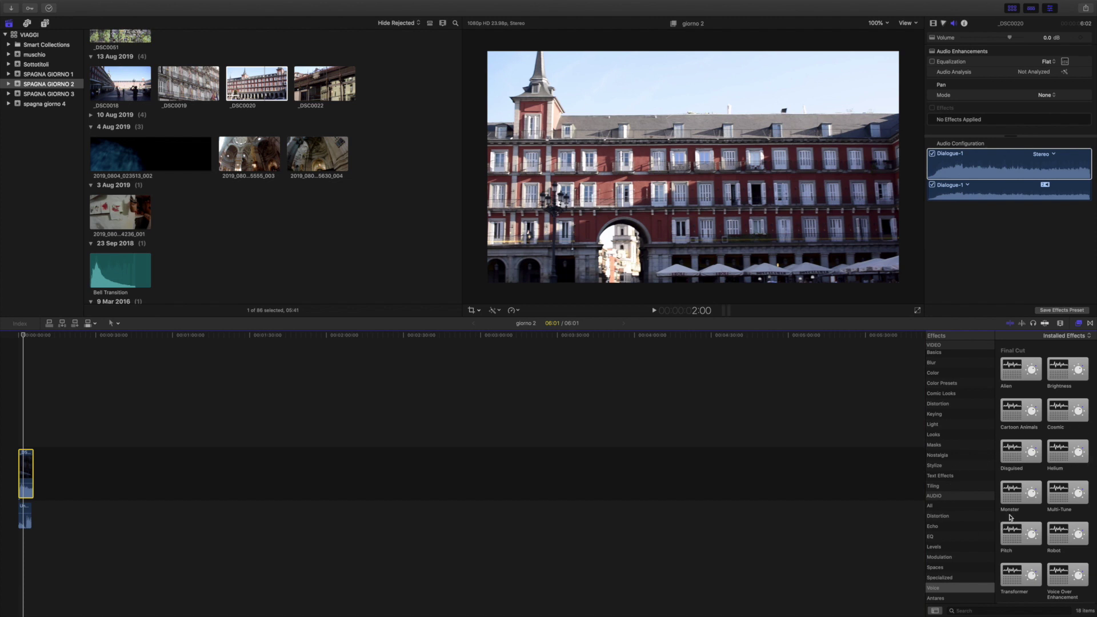
click(941, 578)
click(941, 568)
click(941, 557)
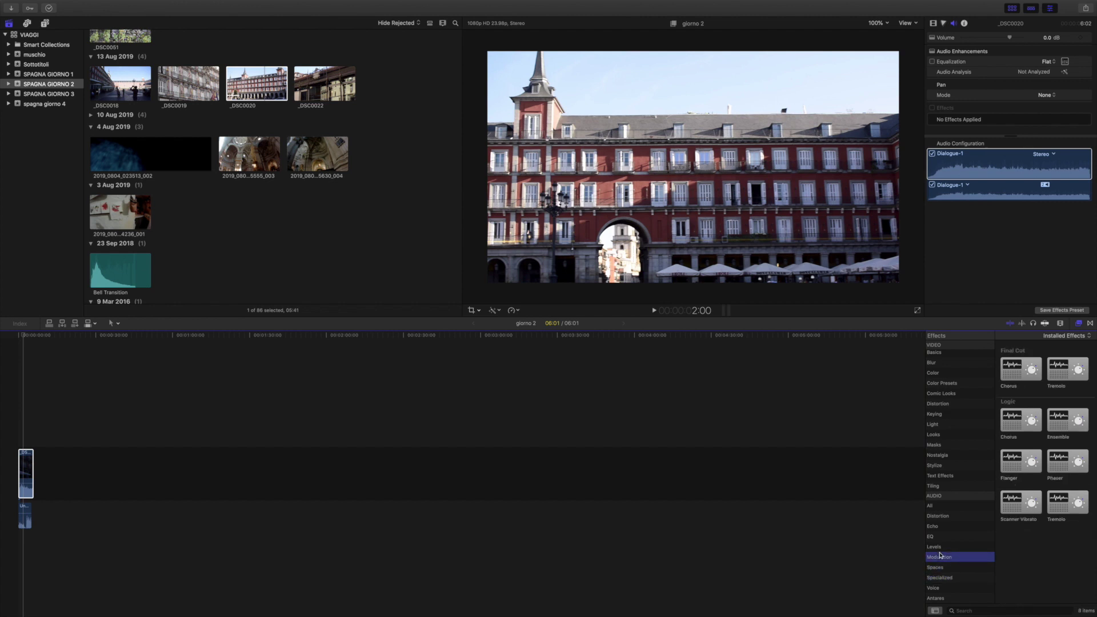
click(973, 536)
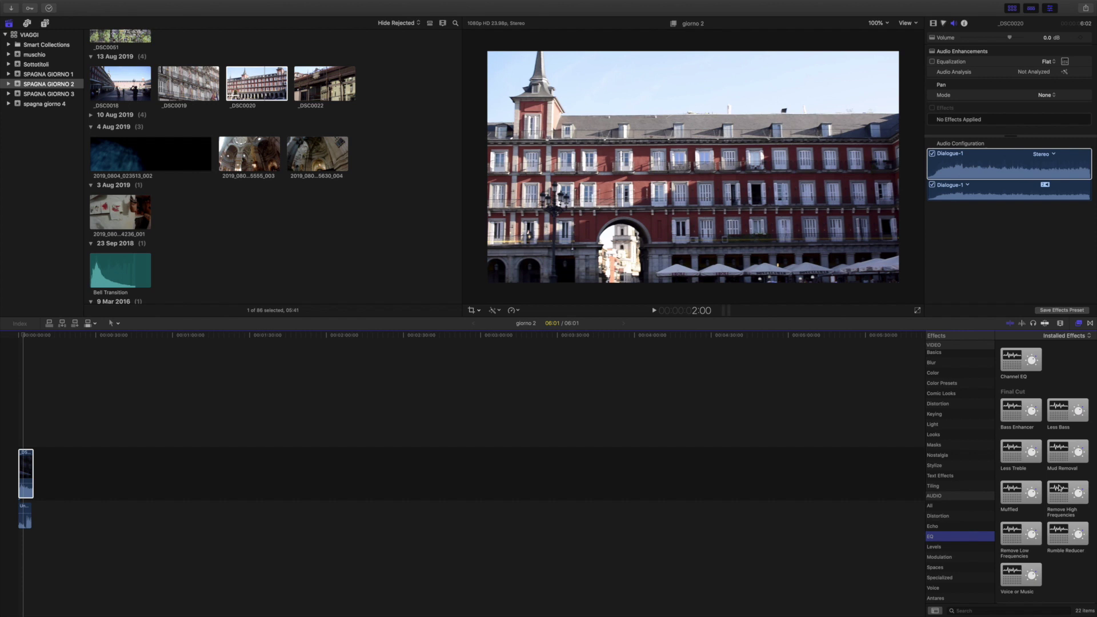
click(1009, 435)
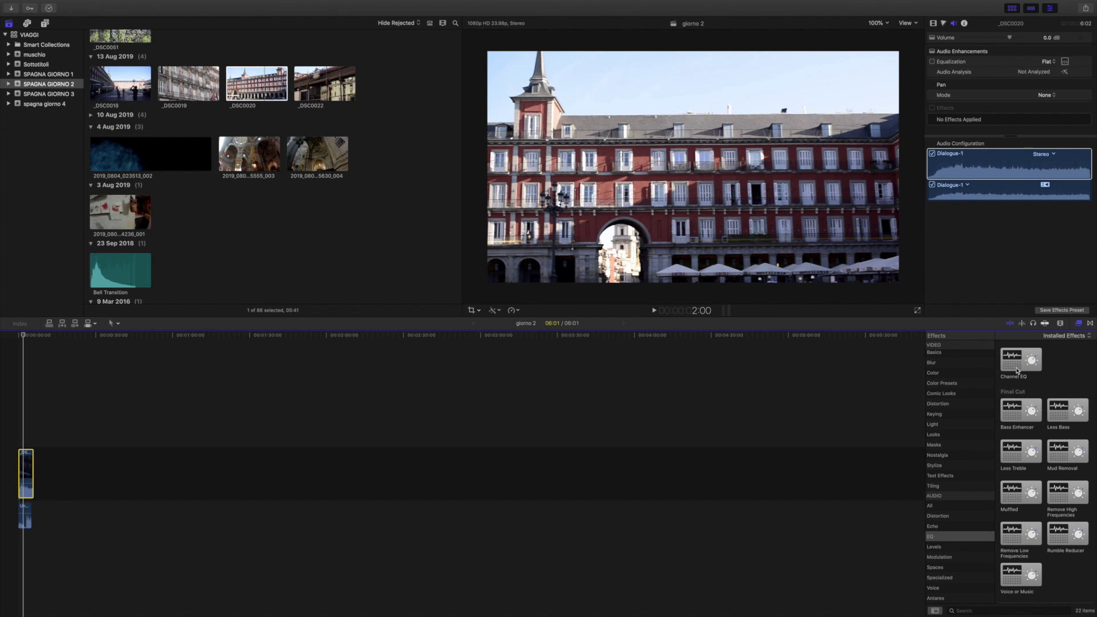
click(1017, 371)
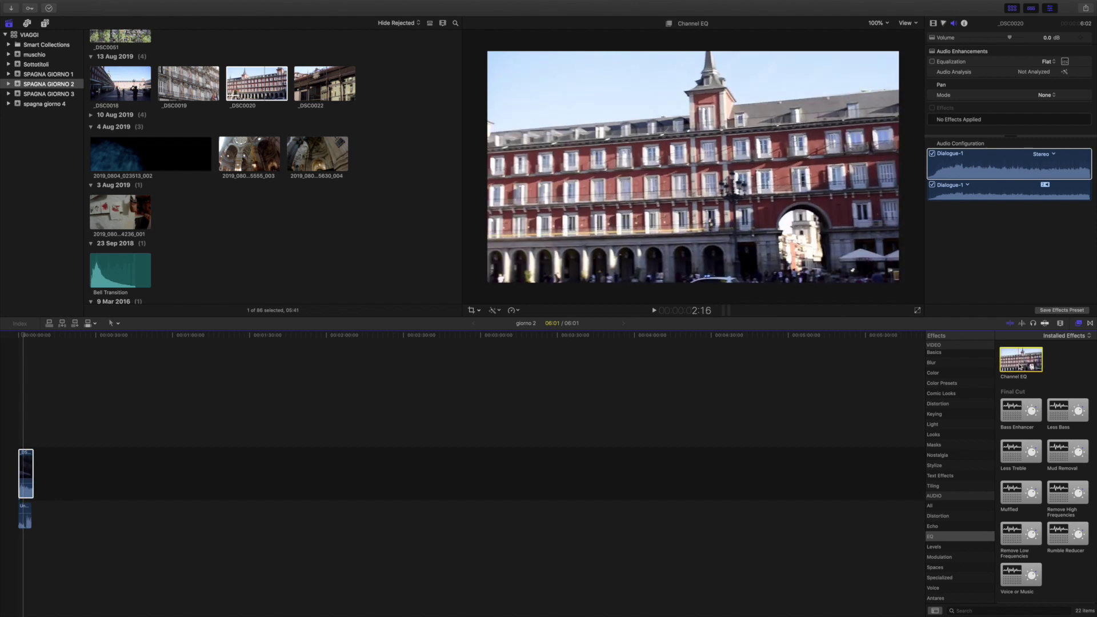
Apply Channel EQ to the voiceover clip and expand its settings in the inspector.
drag(1017, 371, 26, 508)
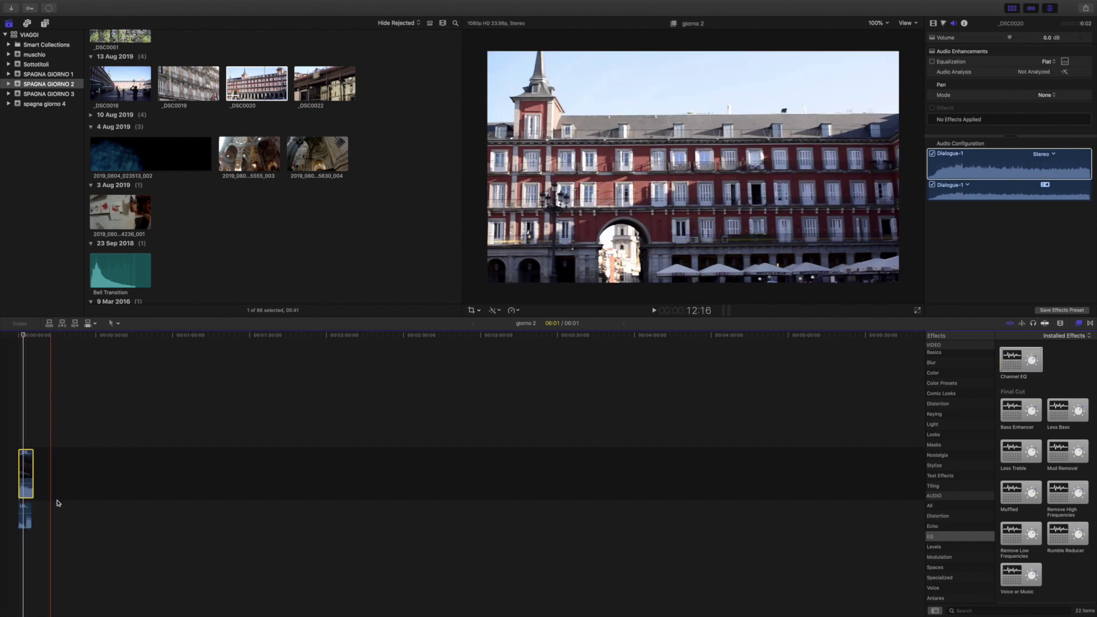
click(26, 517)
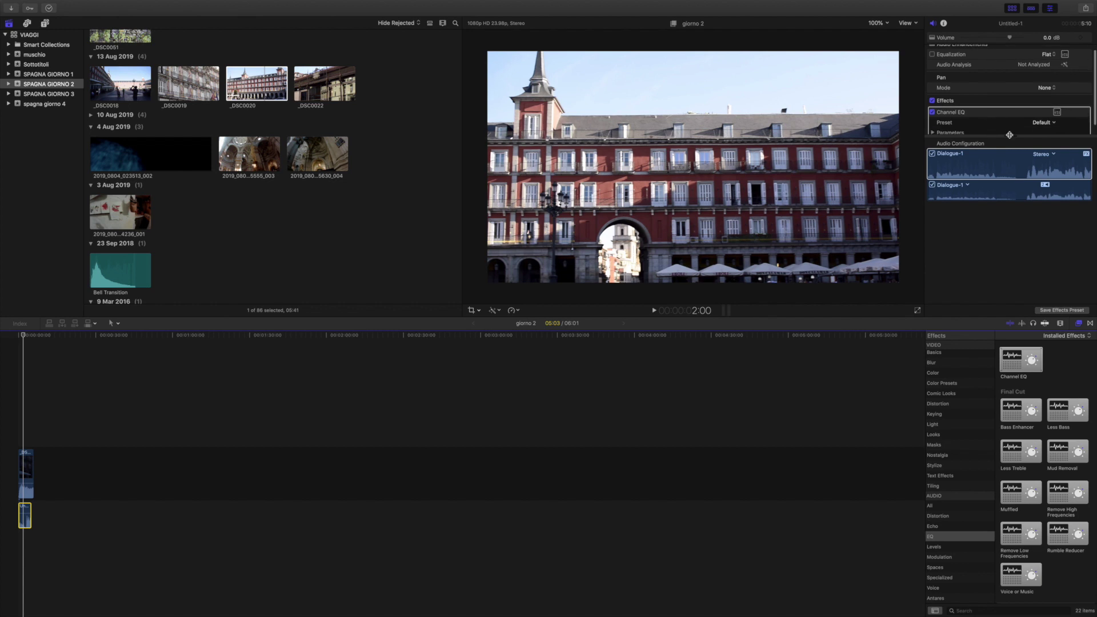
drag(1010, 136, 1005, 202)
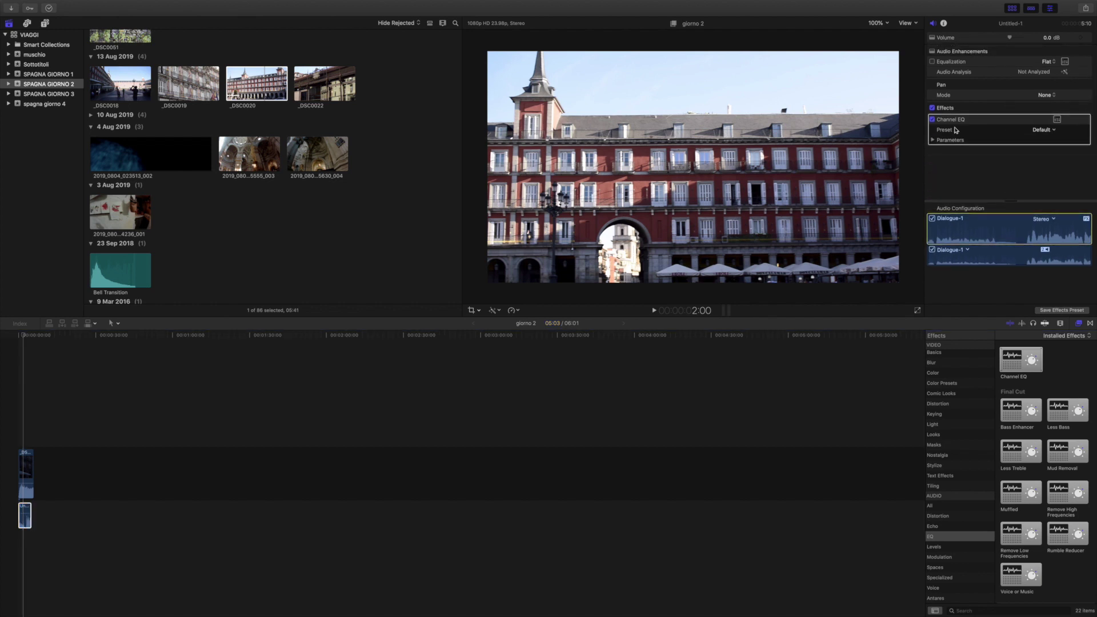
click(938, 142)
click(933, 140)
click(1057, 120)
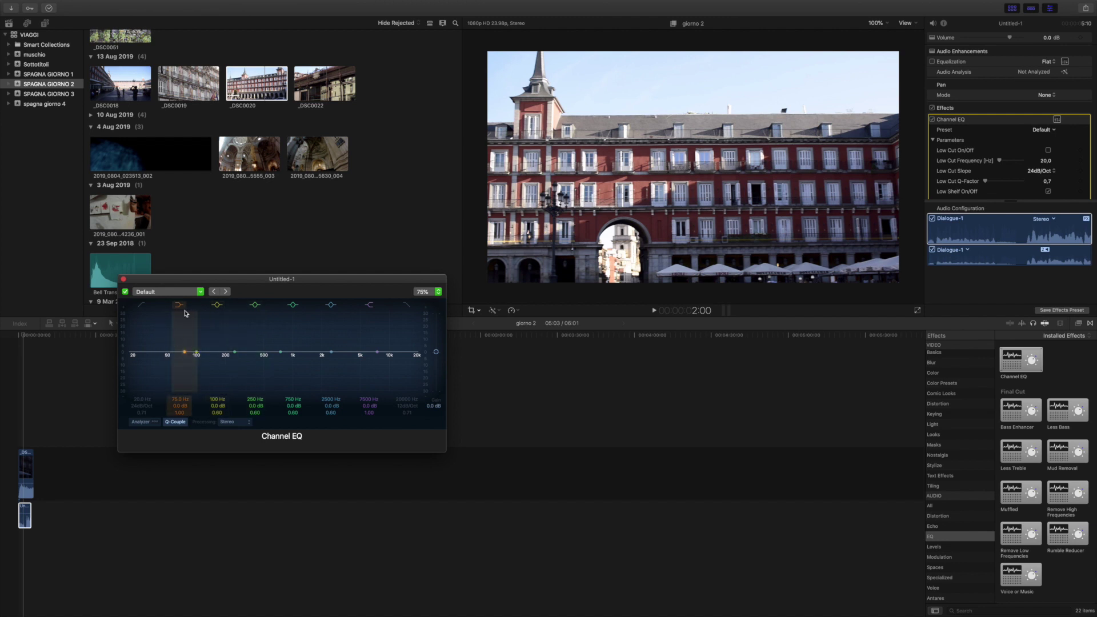
Choose the 05 Voice > Speaking Voice Improve preset and close the Channel EQ graph.
click(200, 292)
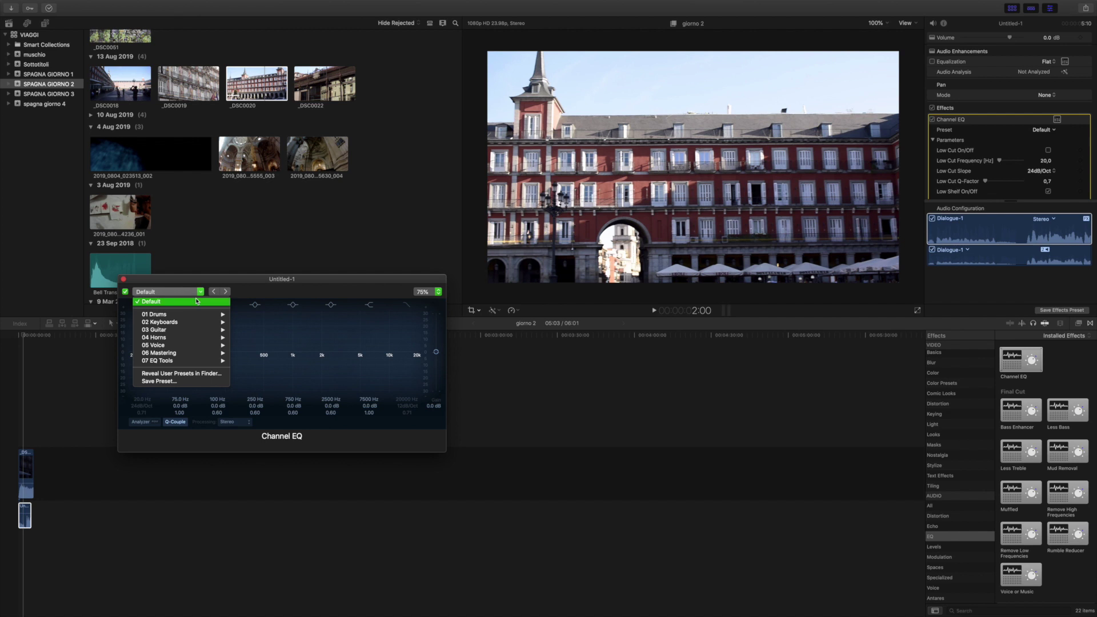
mouse_move(195, 340)
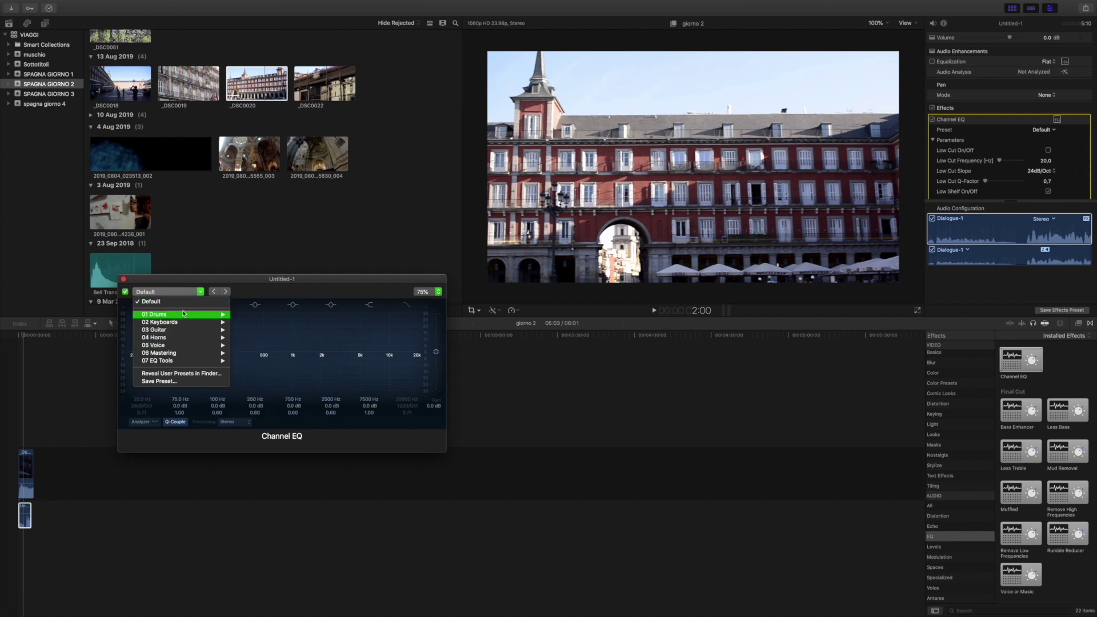
mouse_move(184, 314)
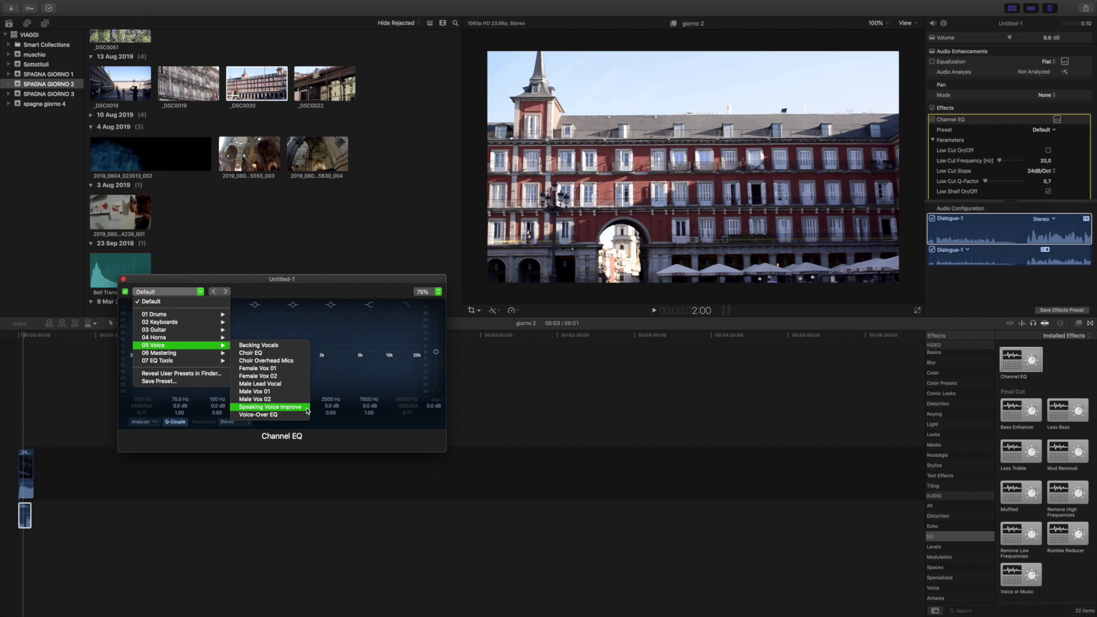
click(307, 410)
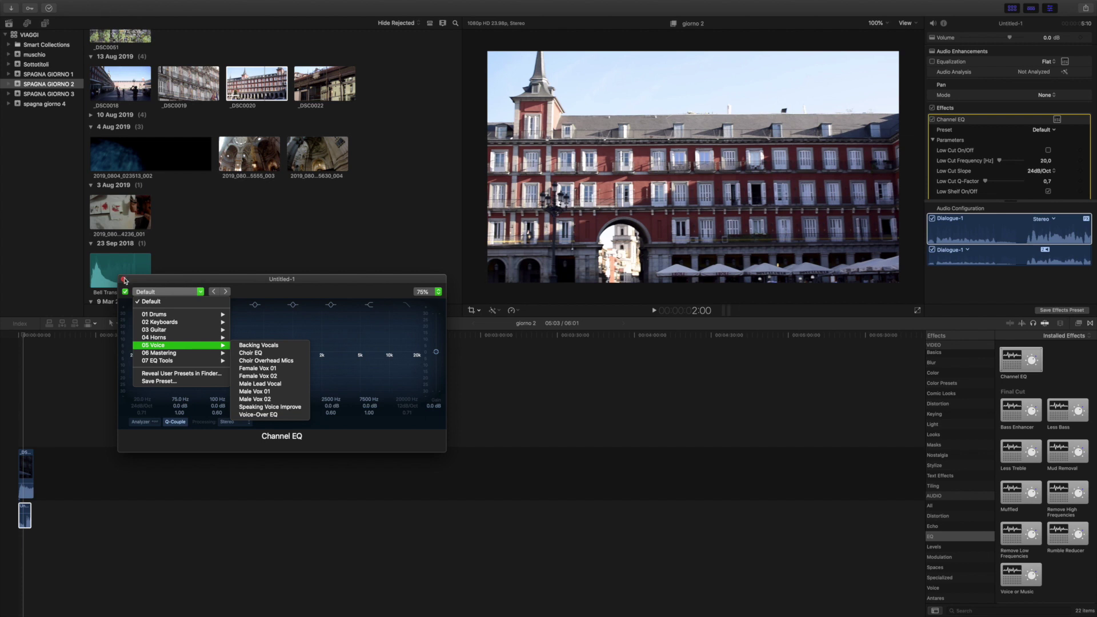
click(123, 279)
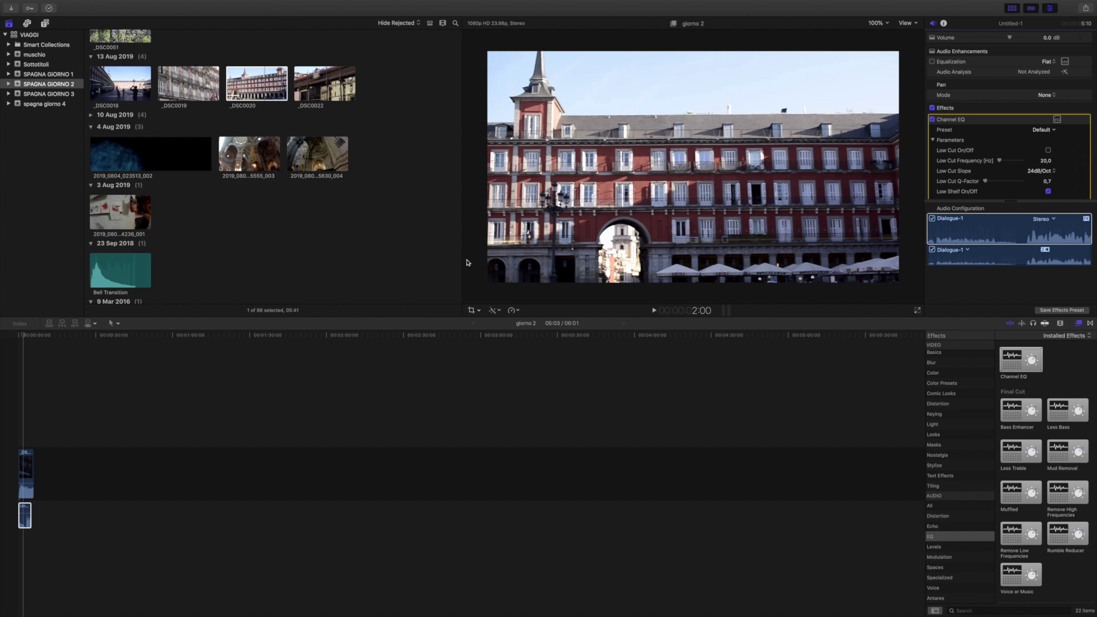
key(super+1)
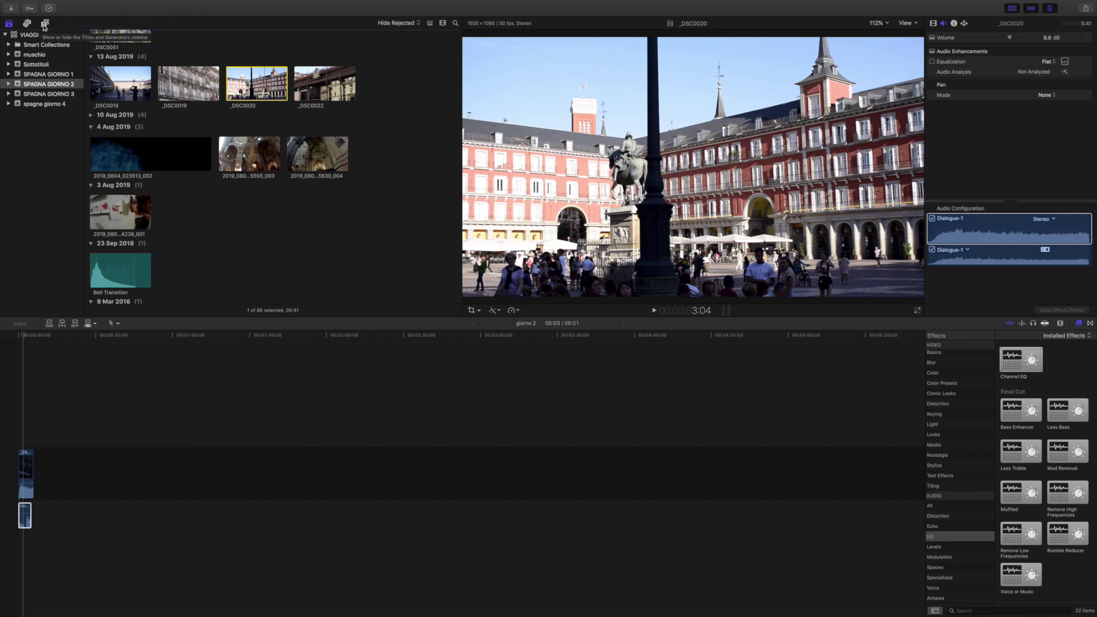
Open the Sound Effects library and scroll down to the Jingles.
click(27, 25)
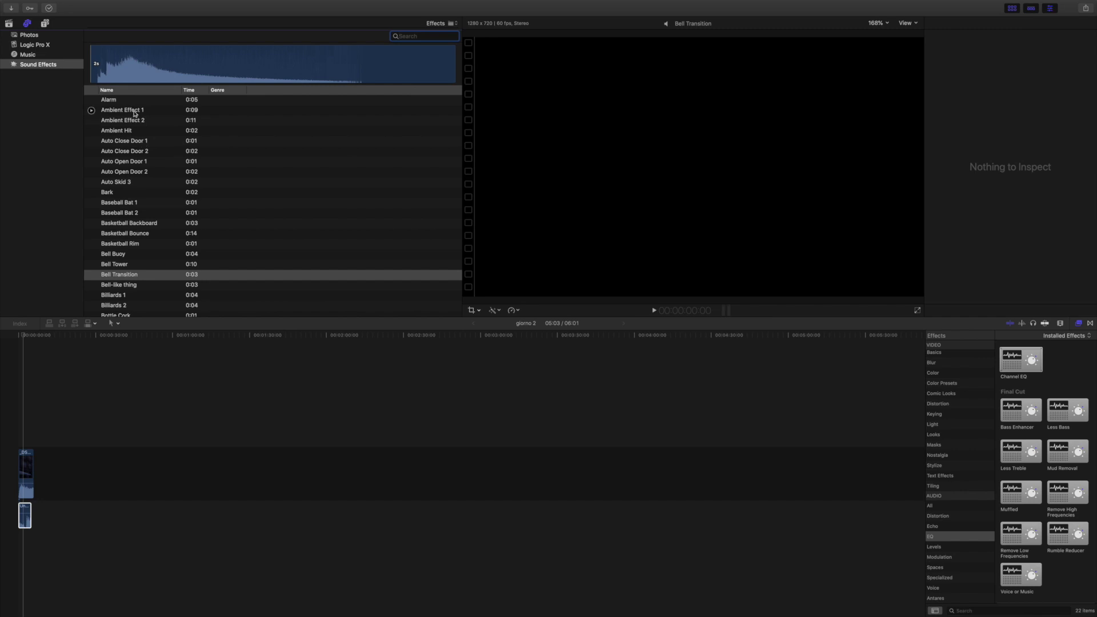
scroll(114, 137, down, 10)
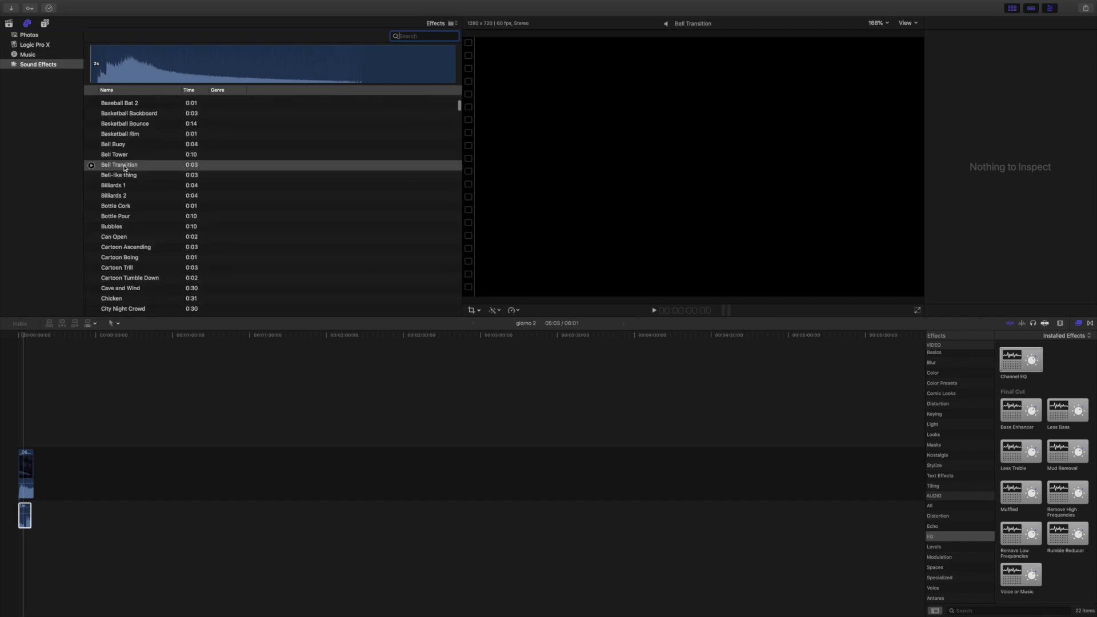
scroll(121, 171, down, 5)
scroll(121, 188, down, 4)
scroll(121, 206, down, 3)
scroll(157, 211, down, 10)
scroll(155, 210, down, 10)
scroll(153, 209, down, 10)
scroll(153, 208, down, 2)
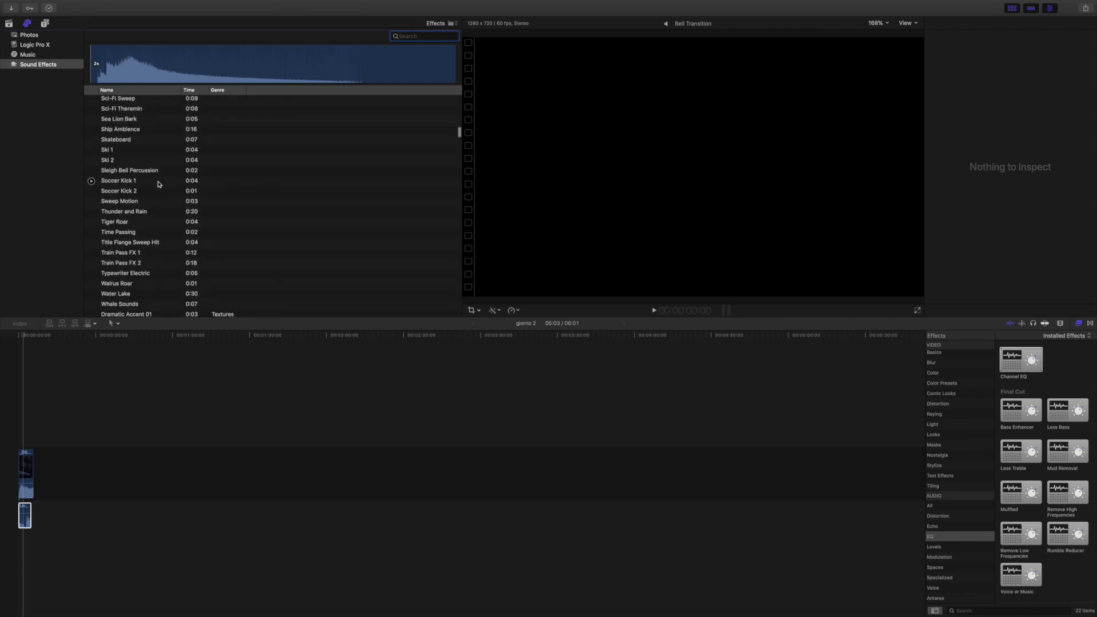
scroll(159, 184, down, 8)
scroll(159, 184, down, 10)
scroll(159, 184, down, 10)
scroll(159, 184, down, 8)
scroll(159, 184, down, 5)
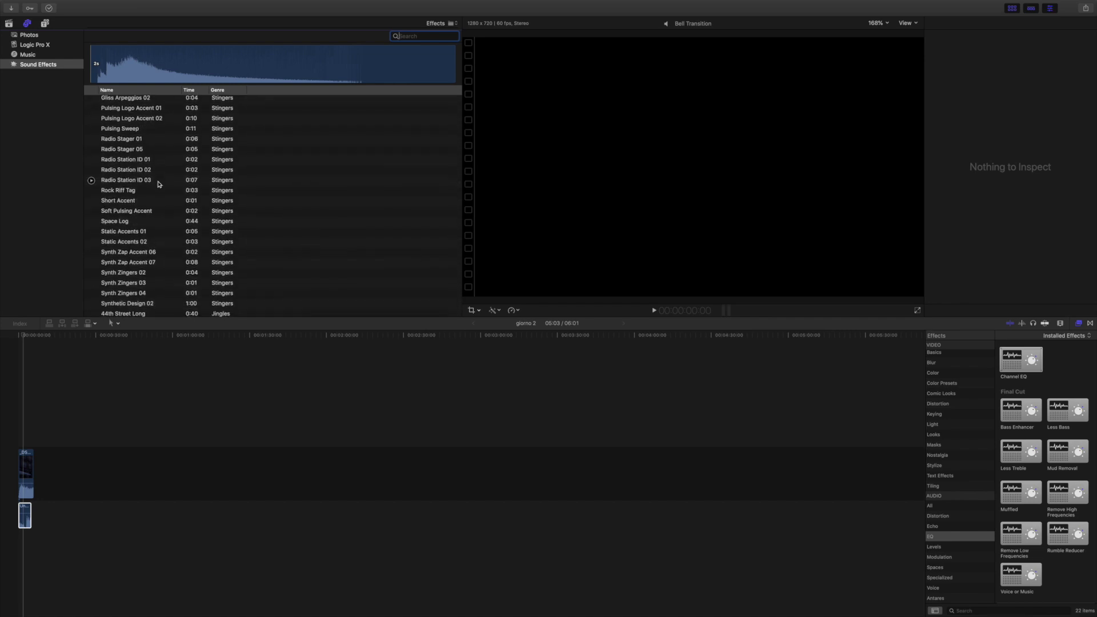
scroll(159, 184, down, 10)
scroll(159, 184, down, 10)
scroll(159, 184, down, 10)
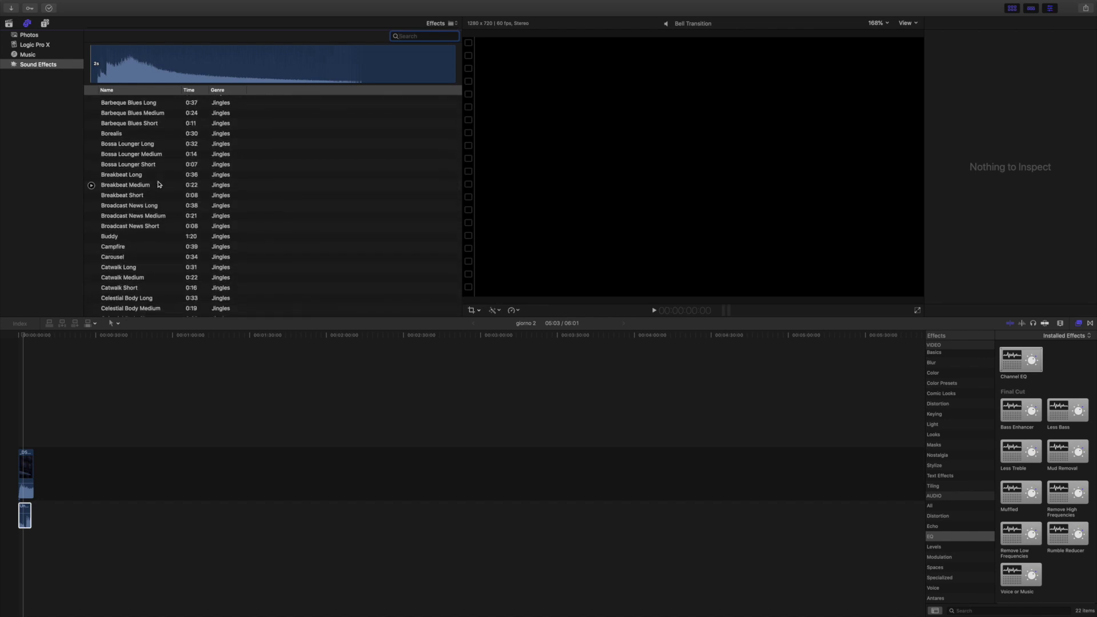
scroll(153, 184, down, 5)
scroll(149, 186, down, 5)
scroll(147, 187, down, 5)
scroll(146, 187, down, 5)
scroll(144, 191, down, 5)
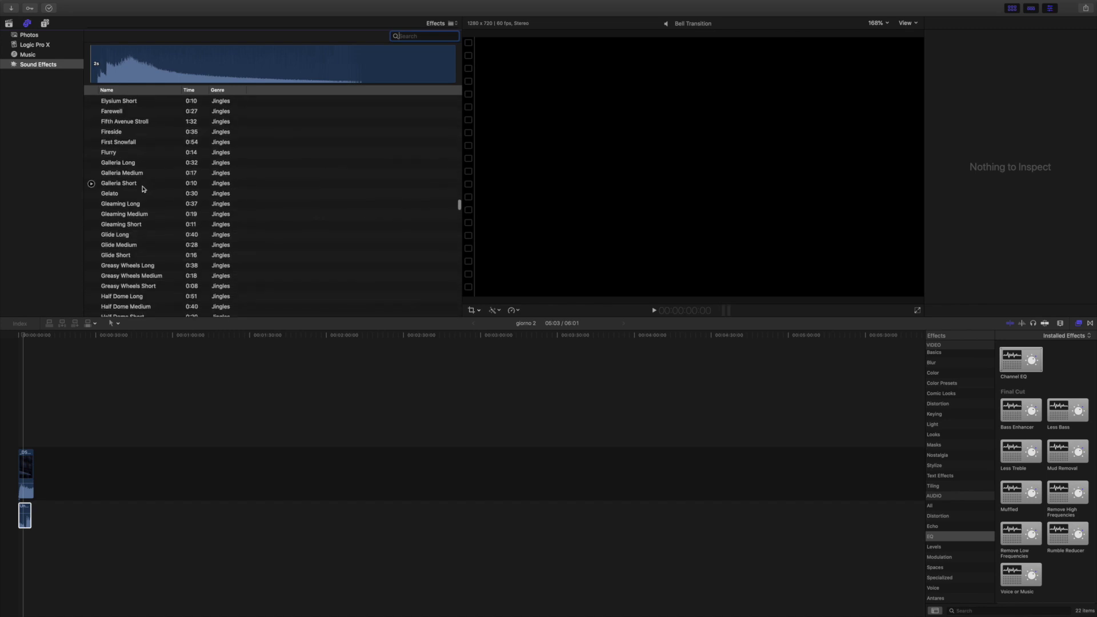
Preview the Gelato, Three Pointer Short and Tigris jingles, then select Three Pointer Short.
click(124, 195)
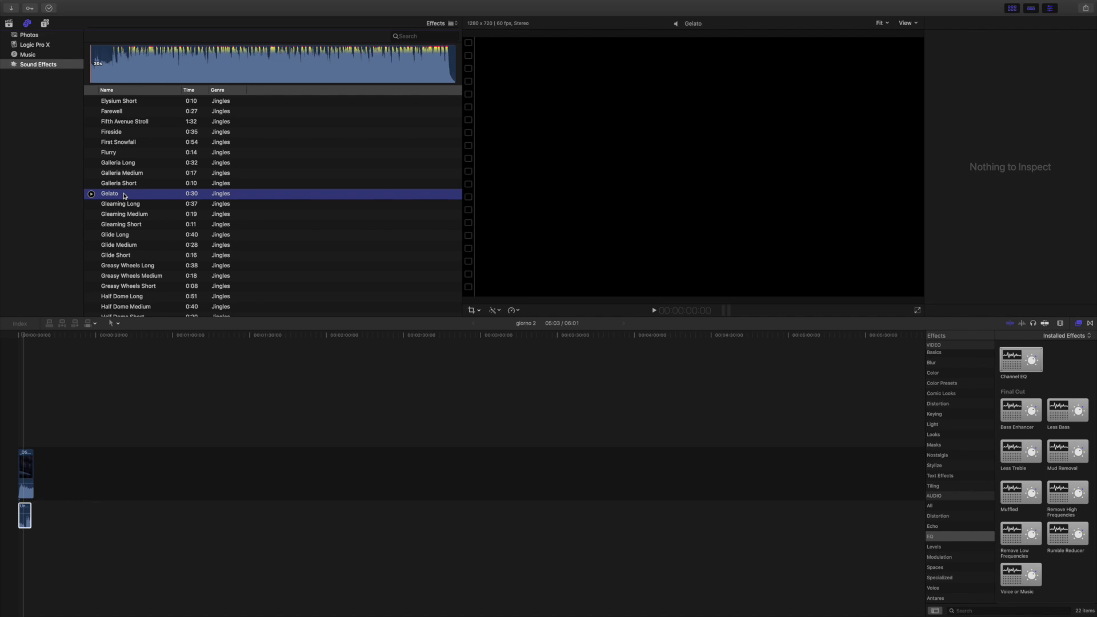
scroll(130, 194, down, 10)
scroll(131, 200, down, 10)
scroll(132, 208, down, 5)
click(133, 210)
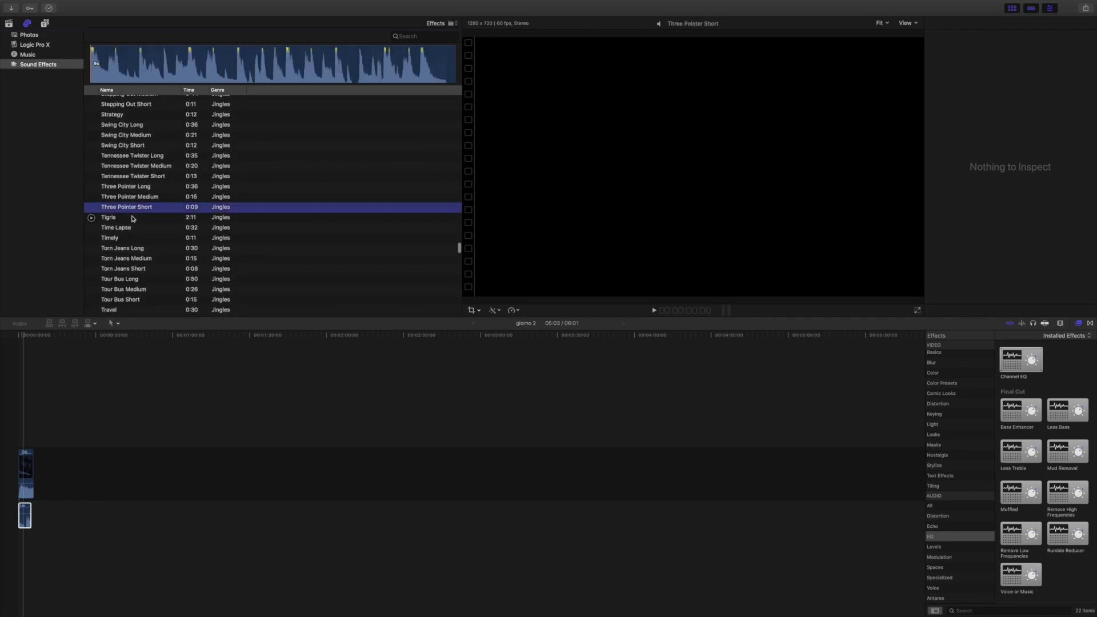
click(131, 216)
click(136, 209)
Drop the Three Pointer Short jingle beneath the voiceover and pull its volume down to -6.0 dB.
drag(148, 207, 19, 553)
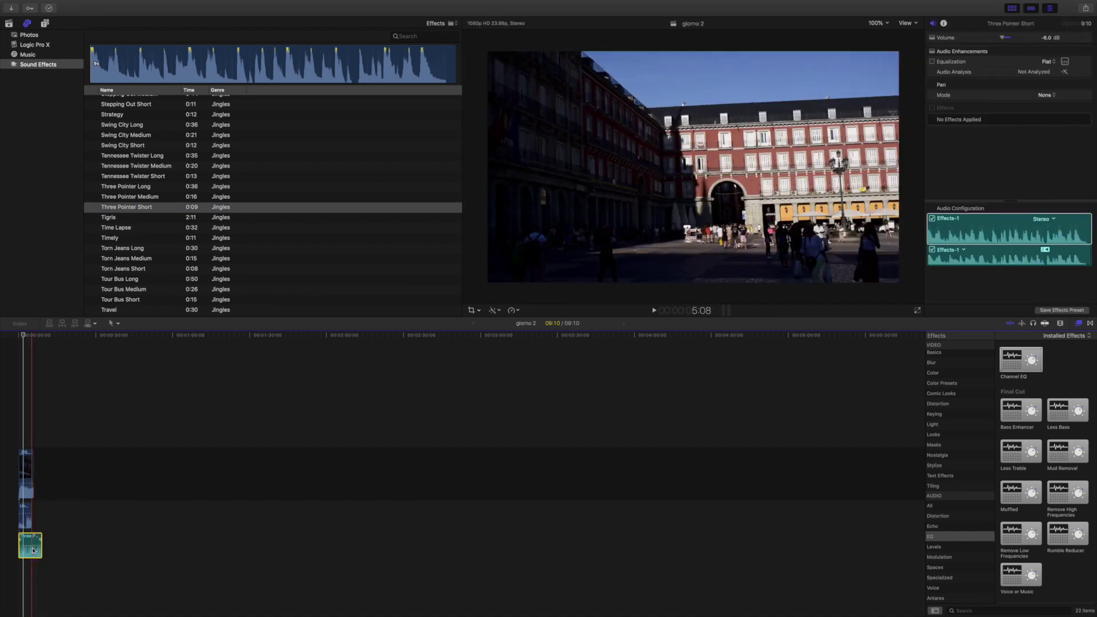
drag(33, 540, 32, 546)
click(25, 483)
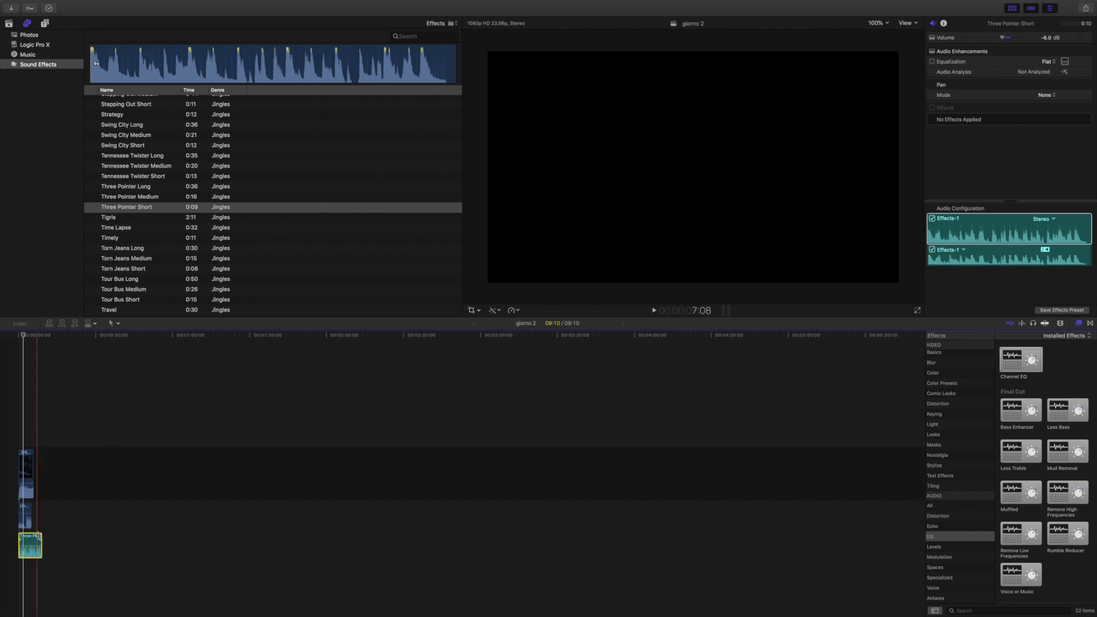
mouse_move(2, 3)
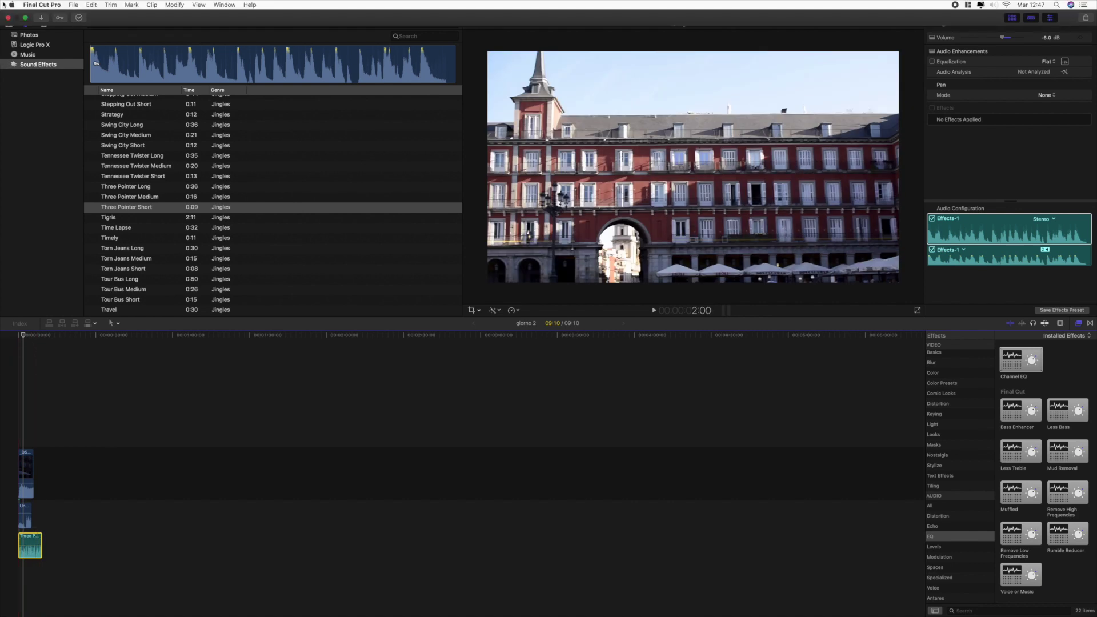